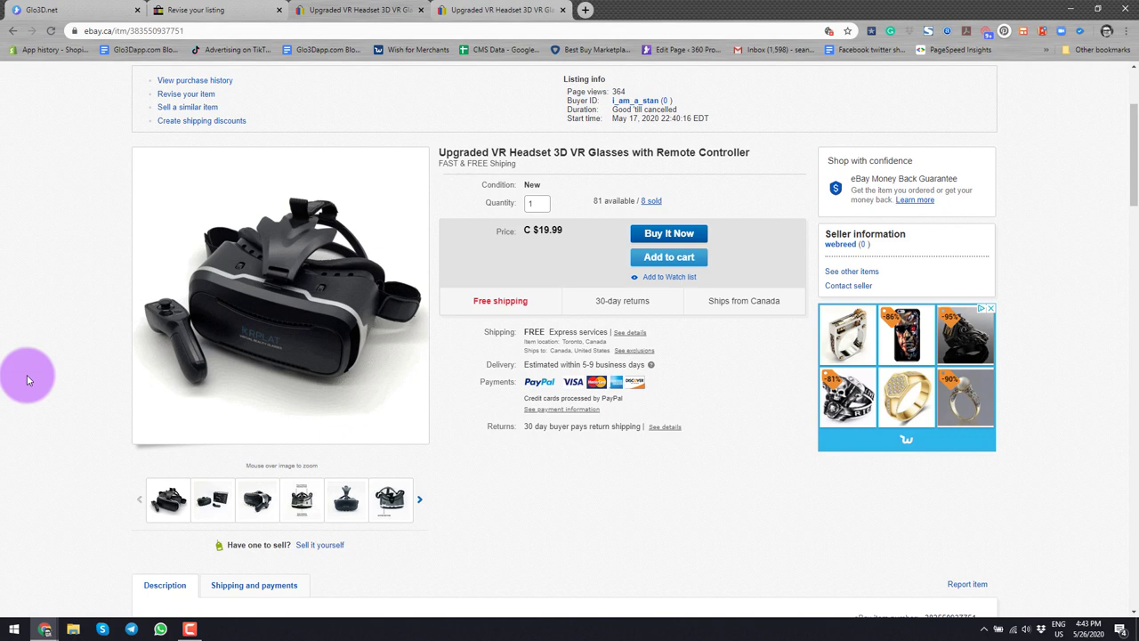
Review the photos and item description of the VR headset on its eBay listing page.
{"action": "scroll", "coordinate": [26, 380], "scroll_direction": "up", "scroll_amount": 2}
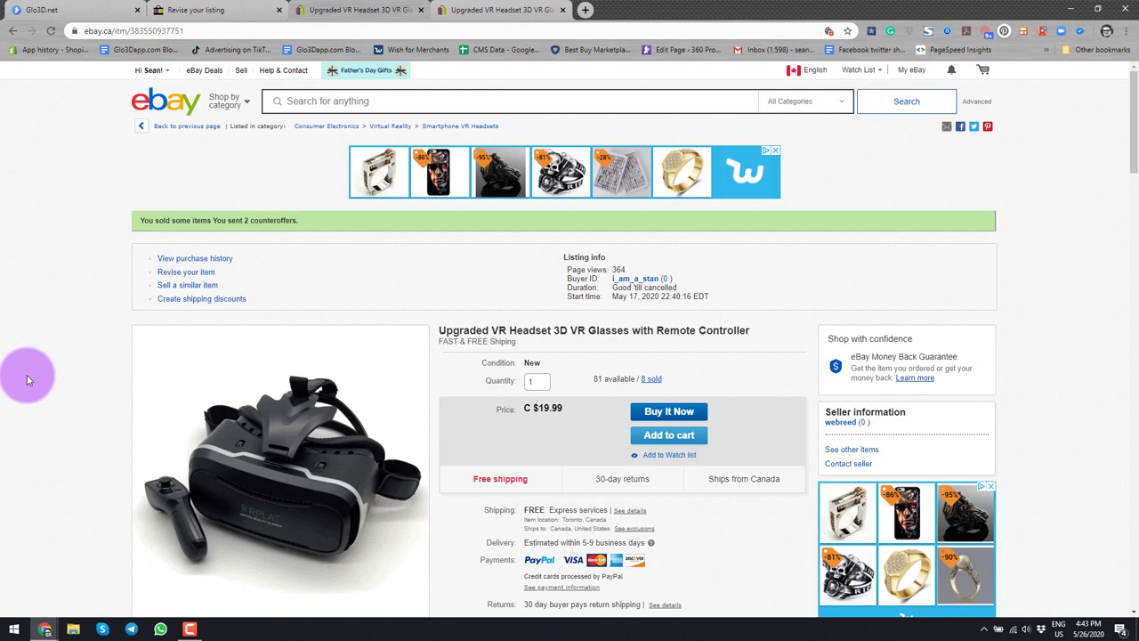
{"action": "scroll", "coordinate": [26, 375], "scroll_direction": "down", "scroll_amount": 3}
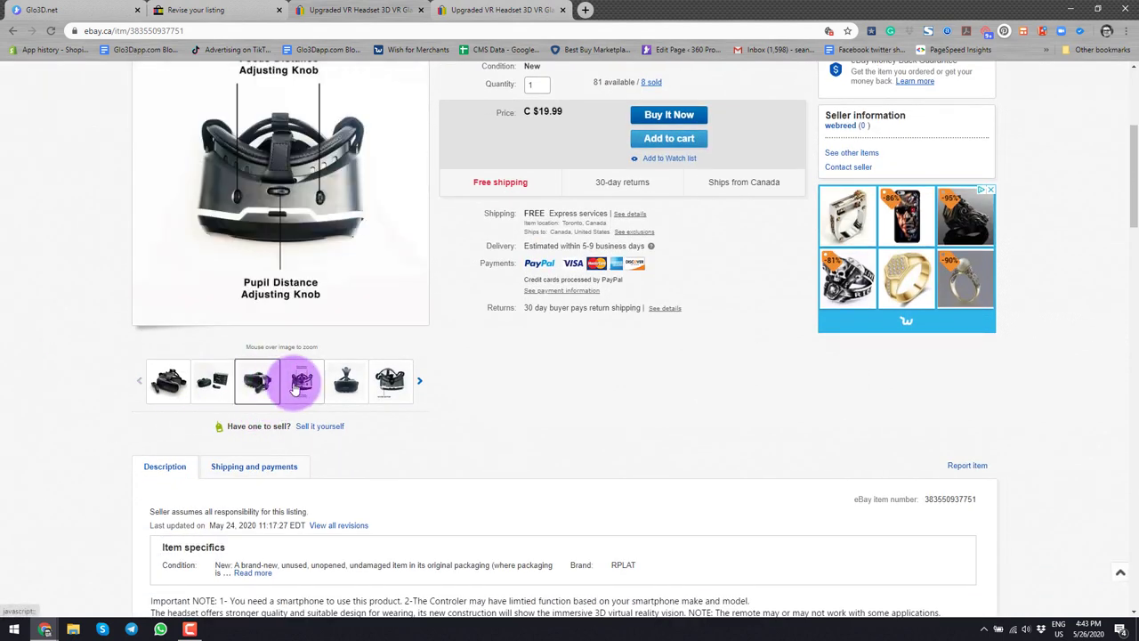
{"action": "scroll", "coordinate": [115, 405], "scroll_direction": "down", "scroll_amount": 2}
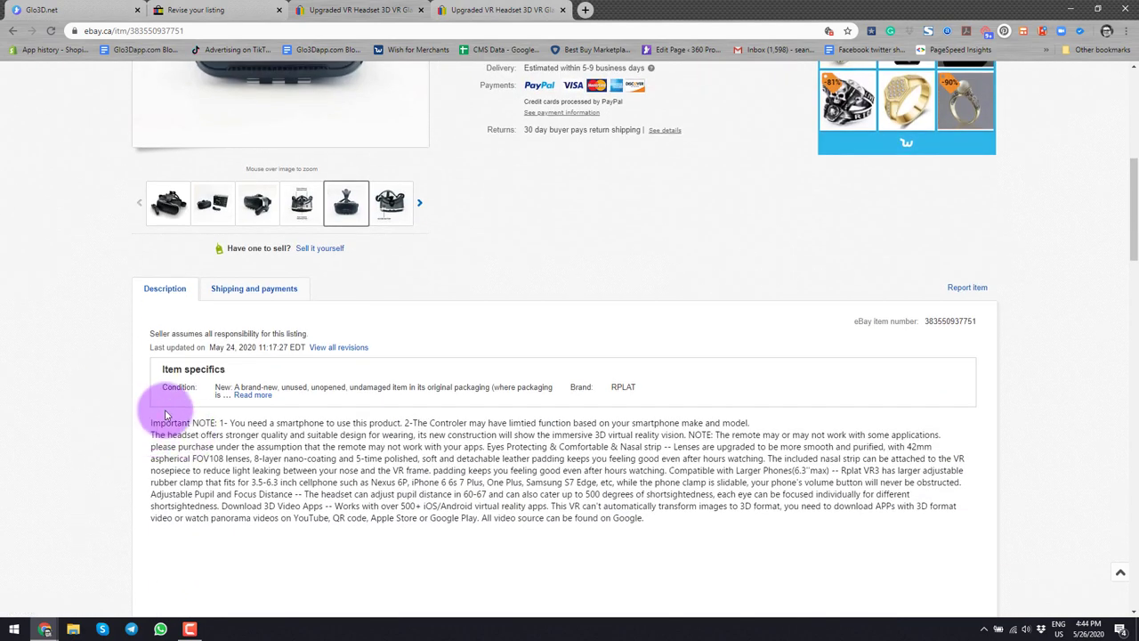
{"action": "left_click", "coordinate": [498, 11]}
{"action": "scroll", "coordinate": [21, 421], "scroll_direction": "down", "scroll_amount": 5}
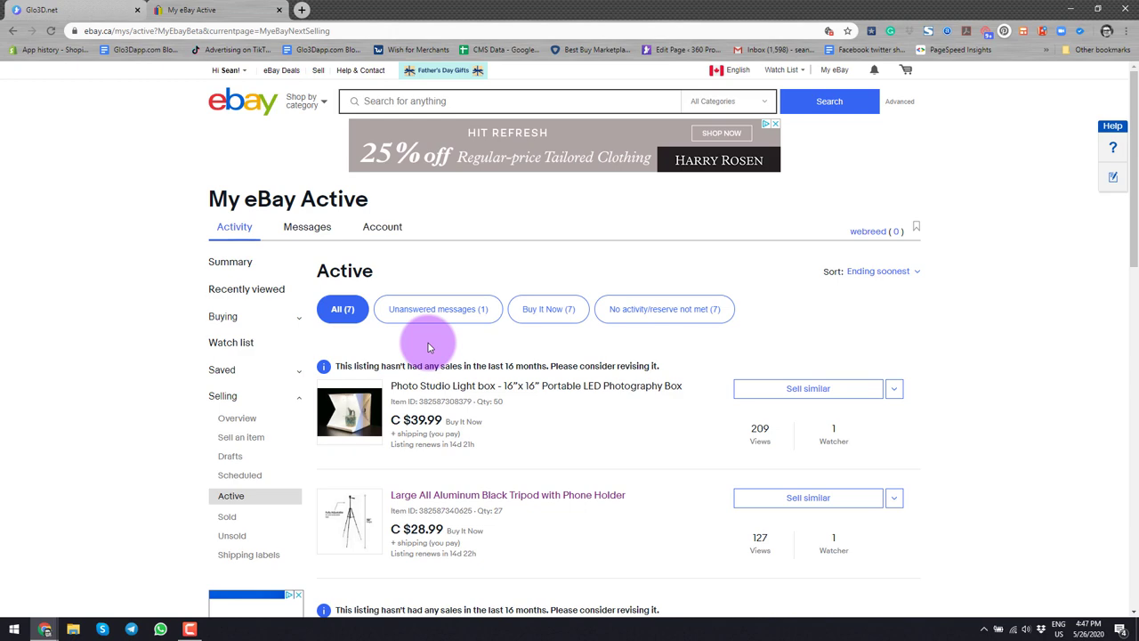
Open the "Upgraded VR Headset 3D VR Glasses with Remote Controller" listing for revision from the active listings.
{"action": "scroll", "coordinate": [427, 347], "scroll_direction": "down", "scroll_amount": 3}
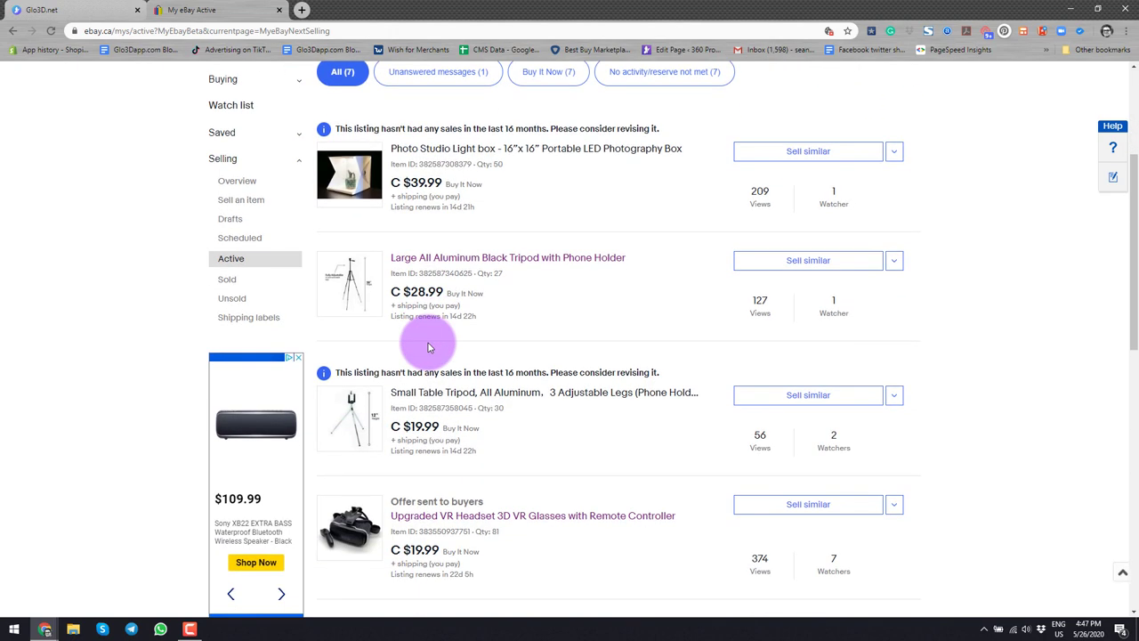
{"action": "scroll", "coordinate": [427, 347], "scroll_direction": "down", "scroll_amount": 1}
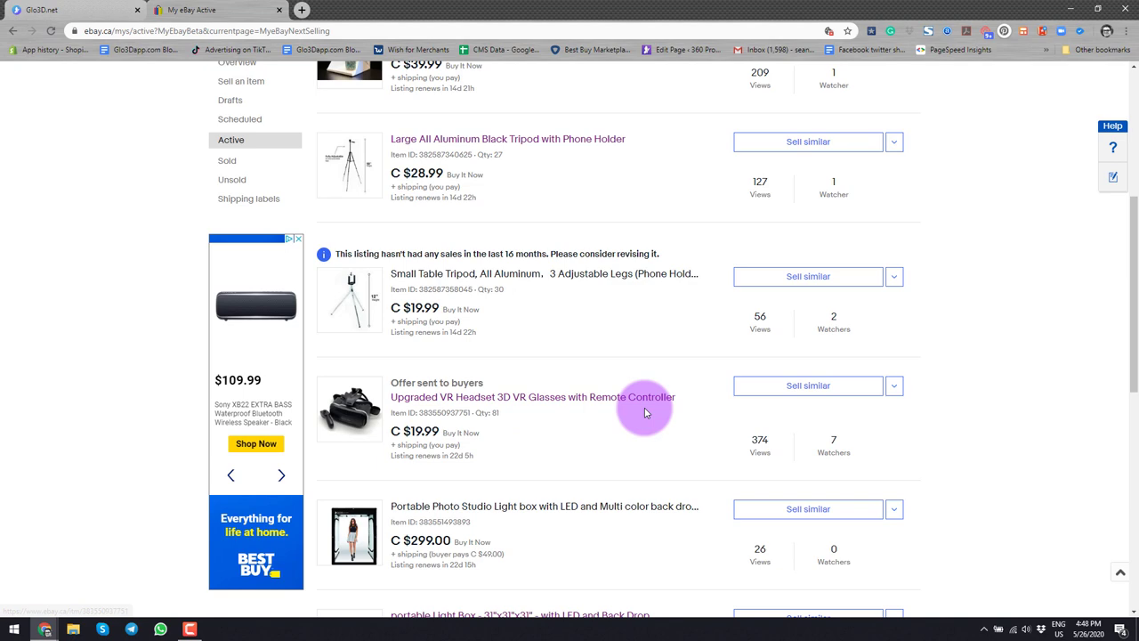
{"action": "left_click", "coordinate": [893, 385]}
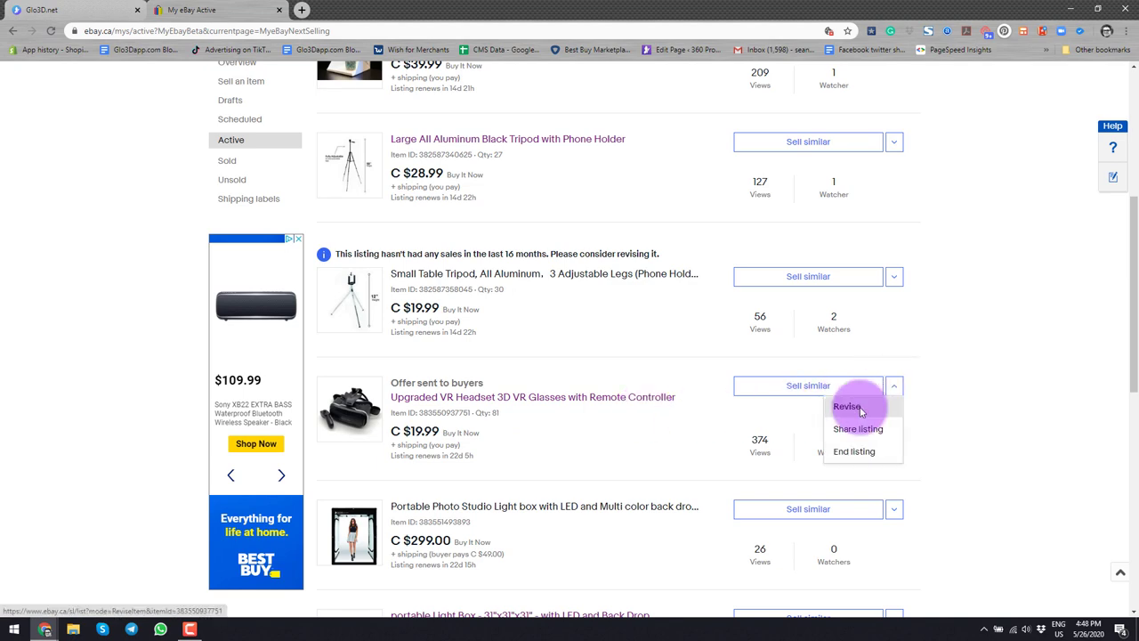
Show the item description as HTML and insert three blank lines before the existing code.
{"action": "scroll", "coordinate": [860, 407], "scroll_direction": "down", "scroll_amount": 1}
{"action": "scroll", "coordinate": [96, 386], "scroll_direction": "down", "scroll_amount": 4}
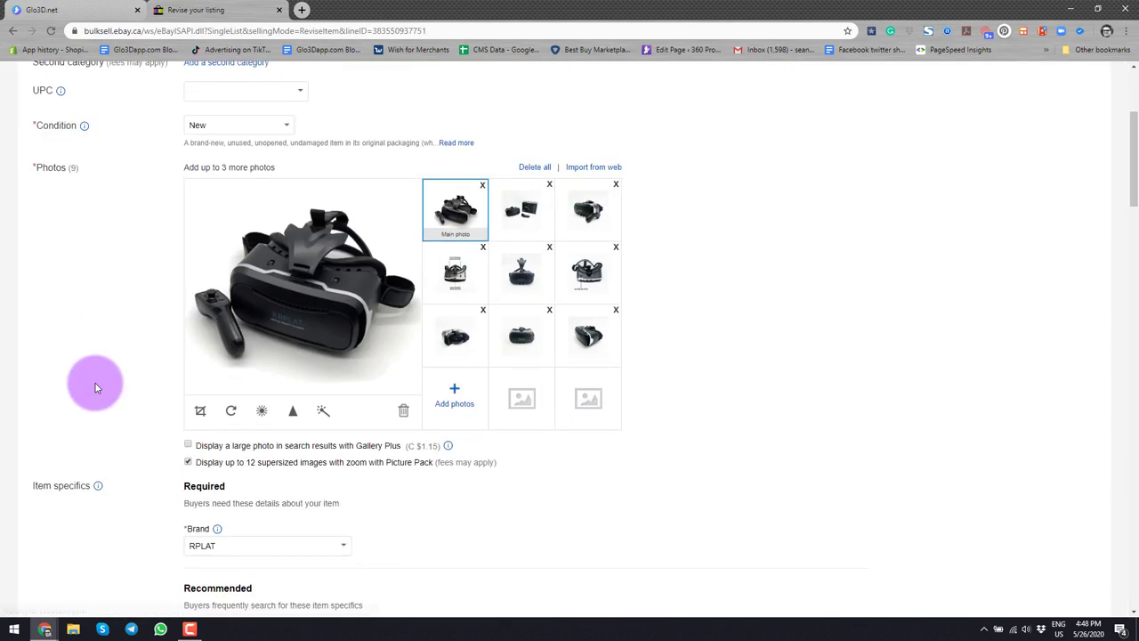
{"action": "scroll", "coordinate": [102, 350], "scroll_direction": "down", "scroll_amount": 7}
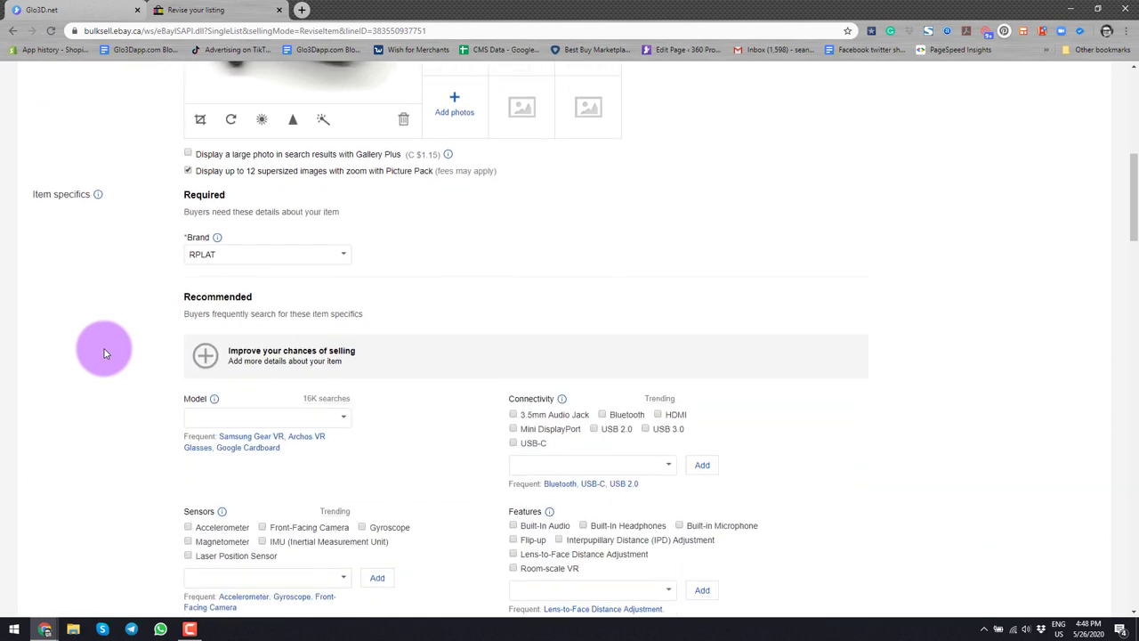
{"action": "scroll", "coordinate": [104, 354], "scroll_direction": "down", "scroll_amount": 4}
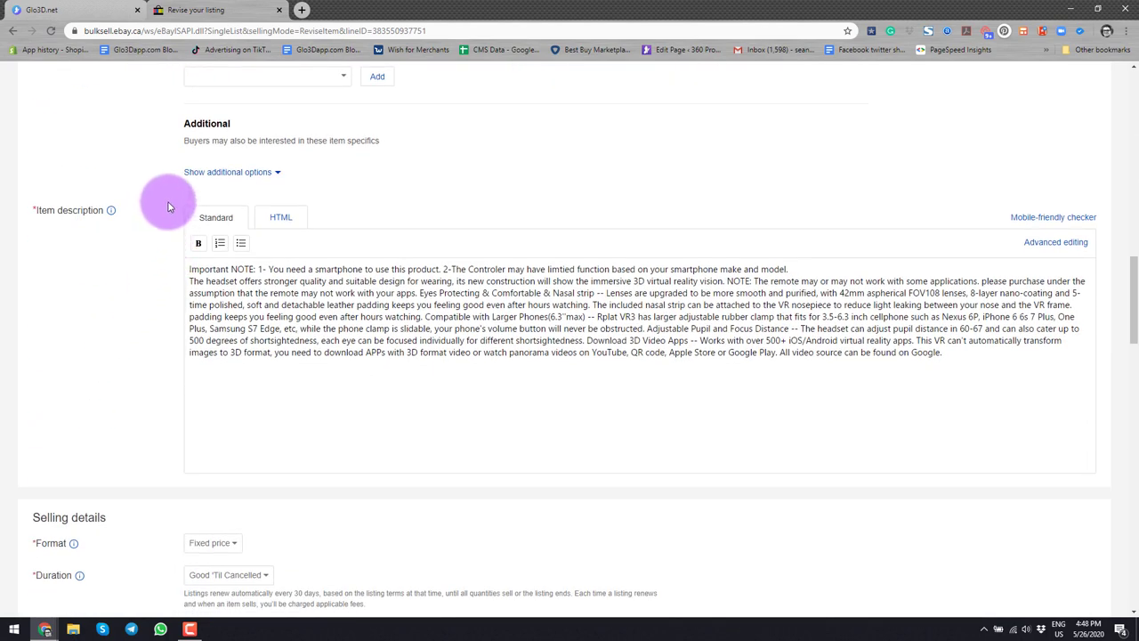
{"action": "left_click", "coordinate": [281, 217]}
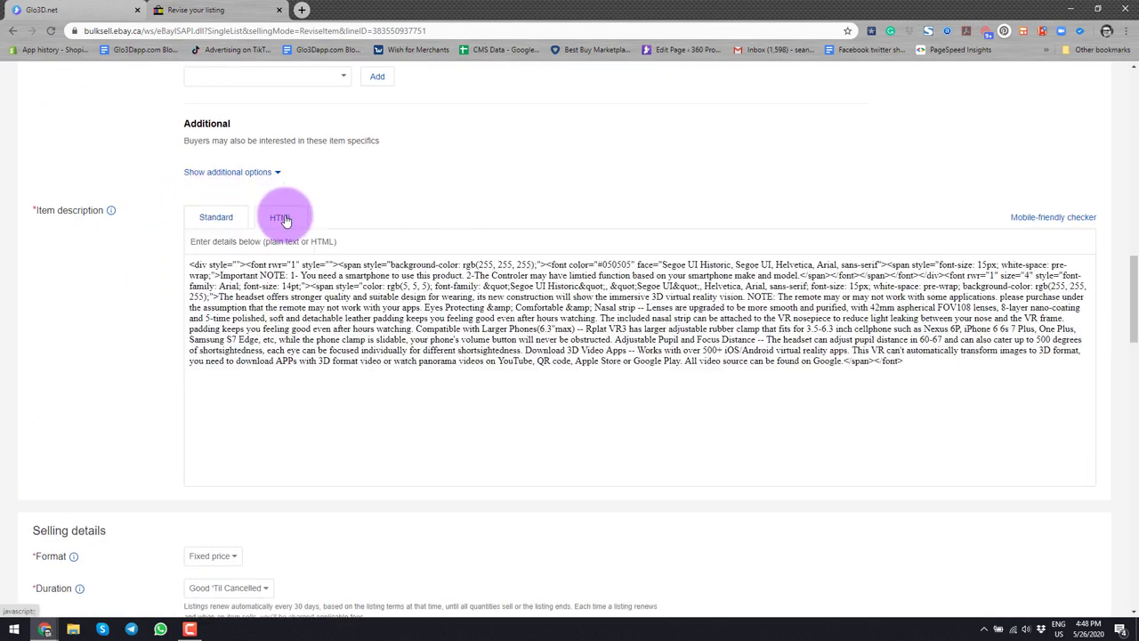
{"action": "left_click", "coordinate": [187, 266]}
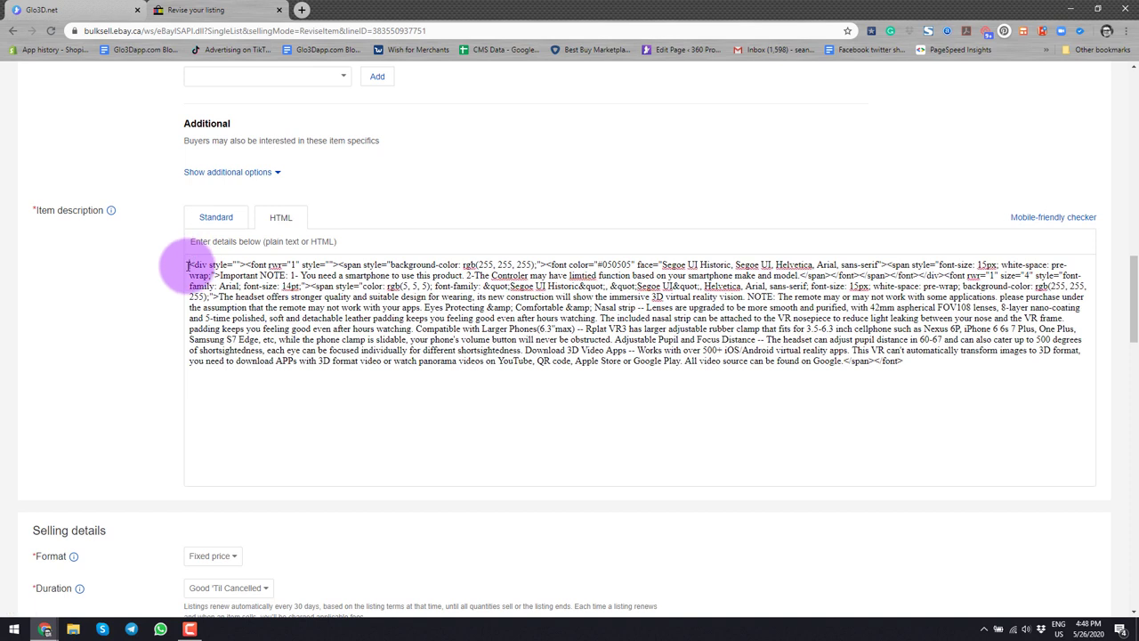
{"action": "key", "text": "Return"}
{"action": "key", "text": "Return"}
{"action": "key", "text": "Return"}
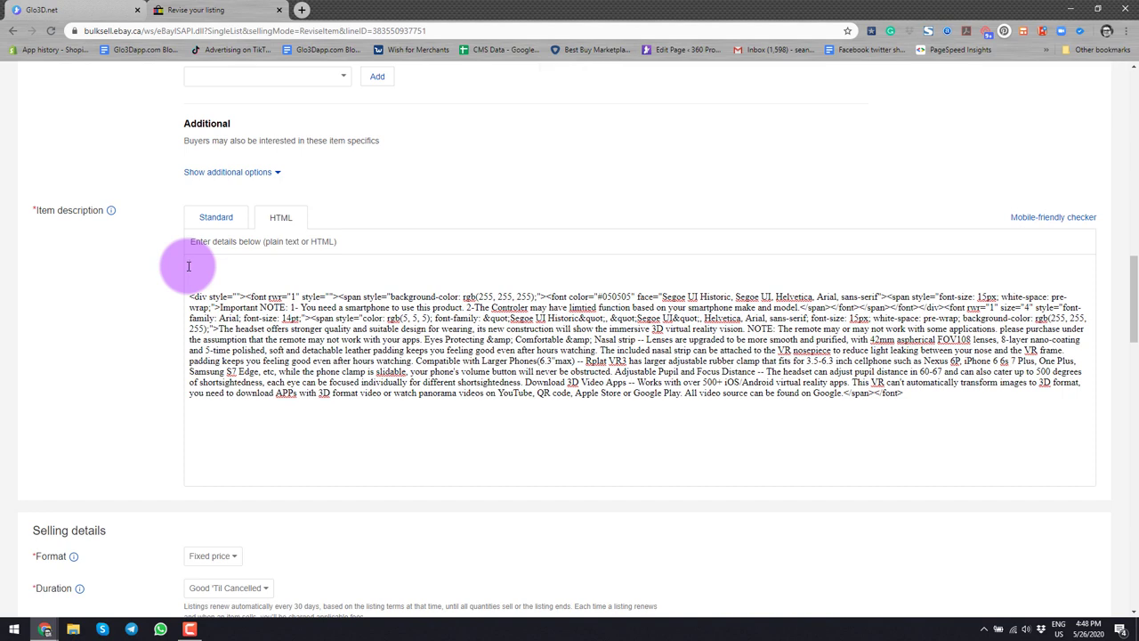
Switch to the Glo3D page, open the VR headset's 360 view and rotate it in both directions.
{"action": "left_click", "coordinate": [51, 10]}
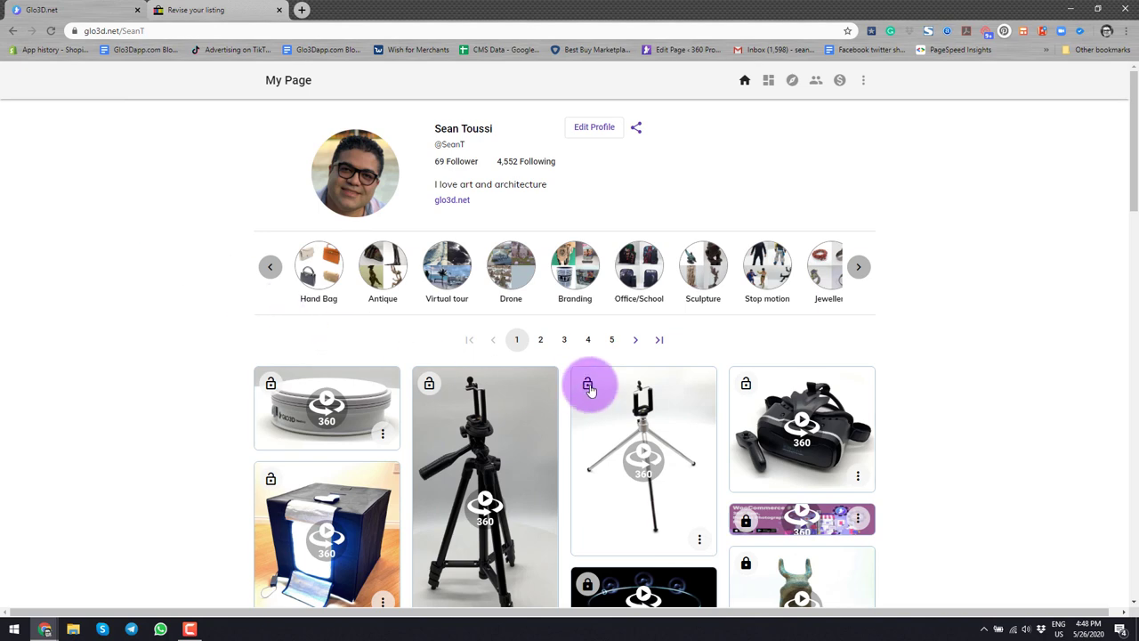
{"action": "left_click", "coordinate": [814, 420]}
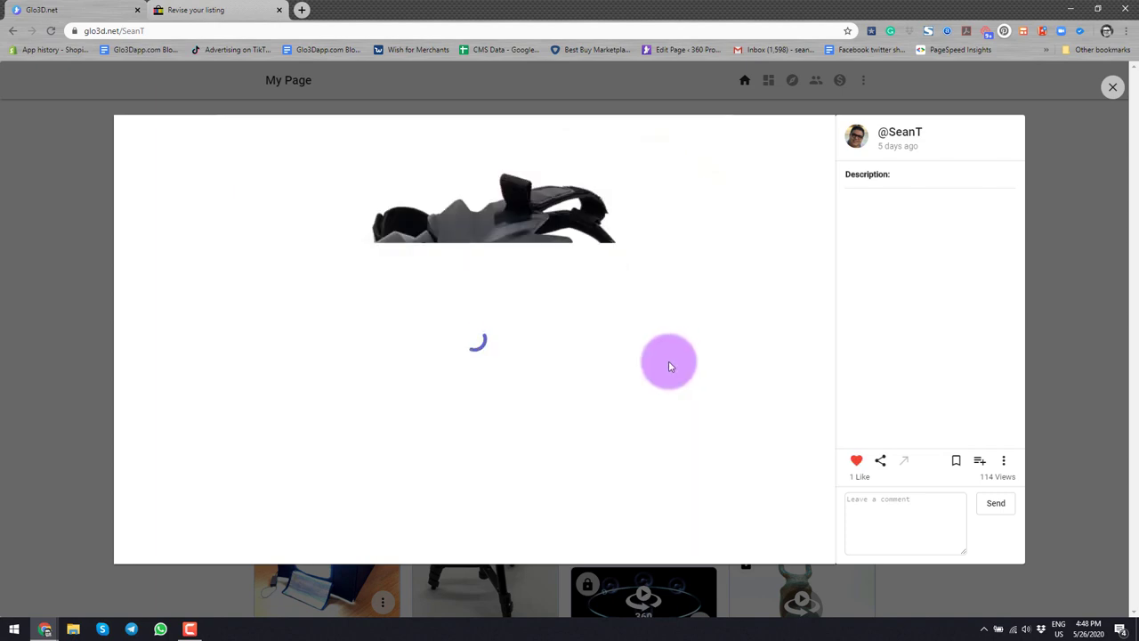
{"action": "left_click_drag", "start_coordinate": [678, 361], "coordinate": [284, 368]}
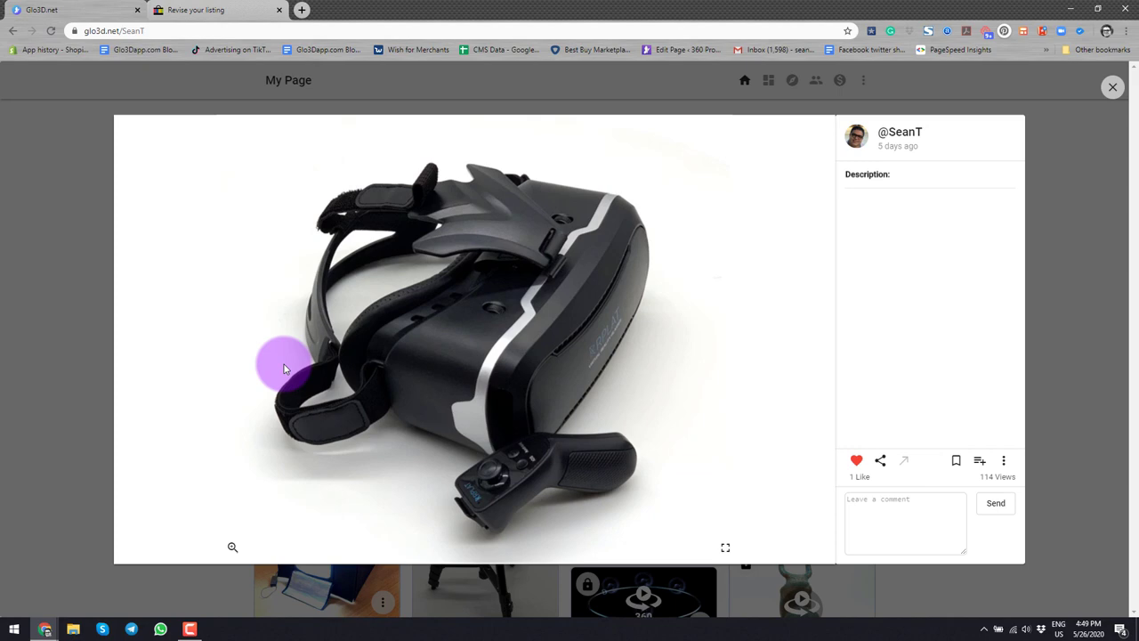
{"action": "left_click_drag", "start_coordinate": [284, 364], "coordinate": [703, 353]}
Copy the 360 view's Embed to eBay code and paste it above the existing HTML in the eBay listing's description.
{"action": "left_click", "coordinate": [880, 460]}
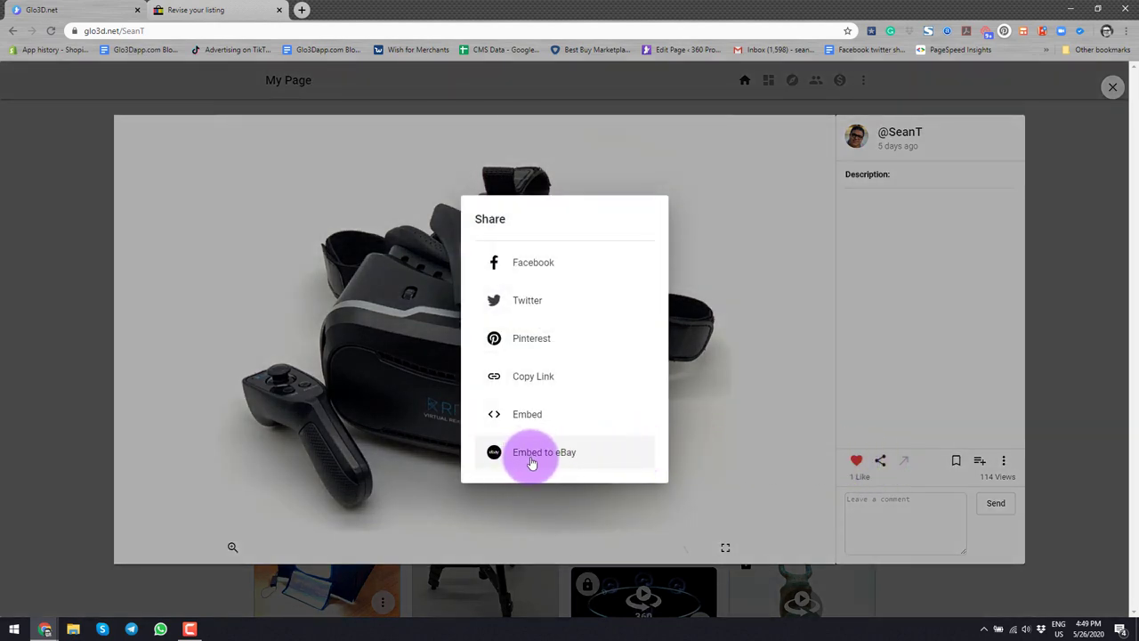
{"action": "left_click", "coordinate": [532, 461]}
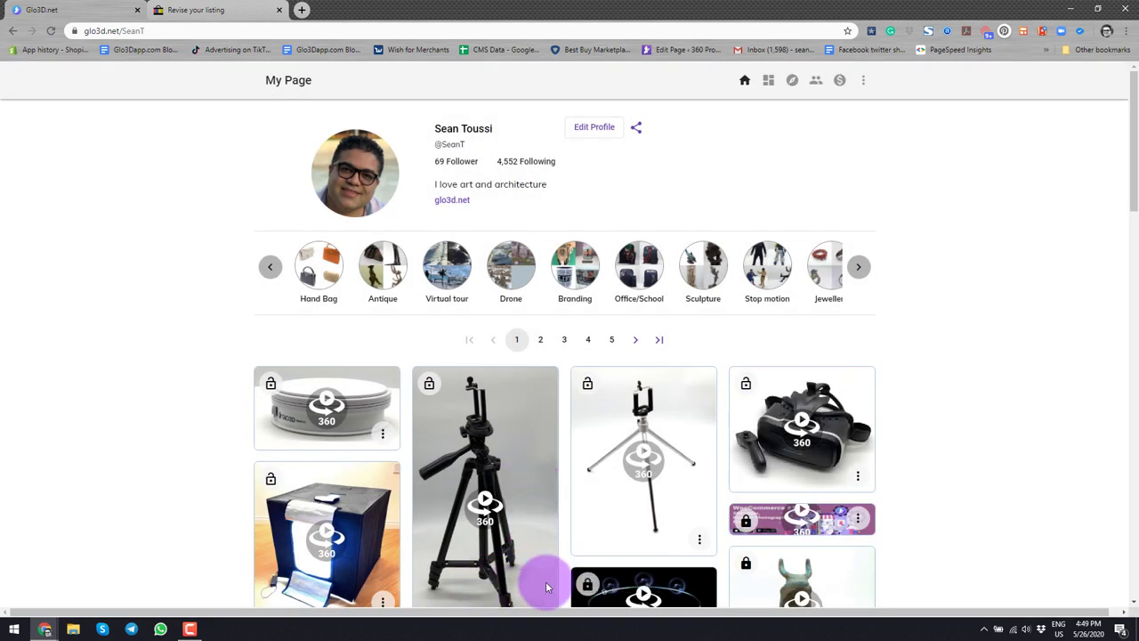
{"action": "left_click", "coordinate": [222, 9]}
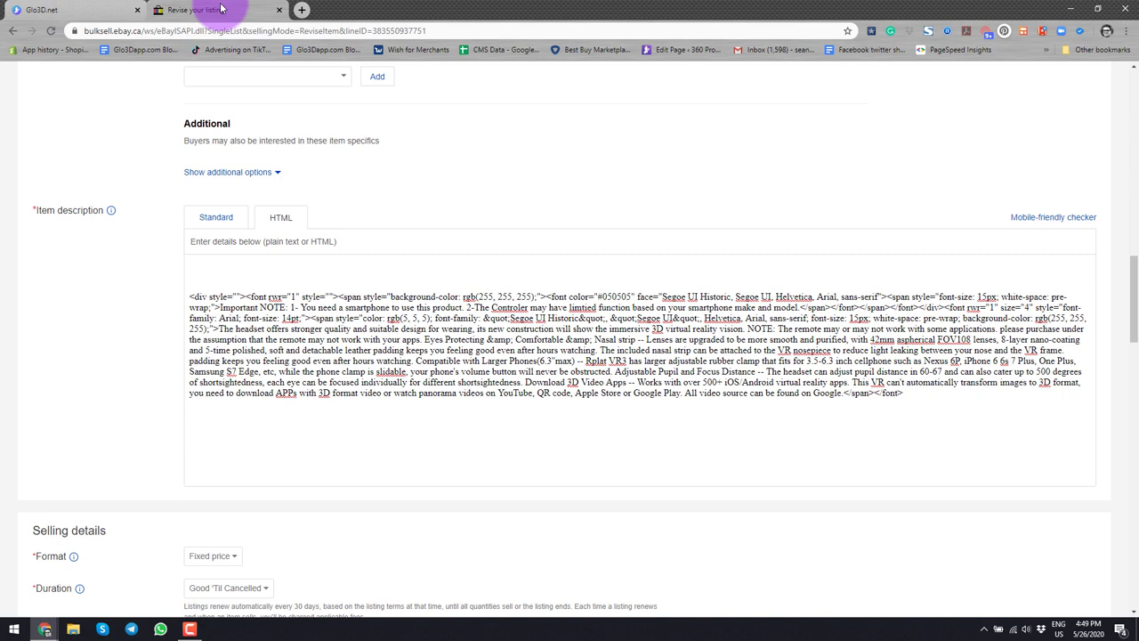
{"action": "right_click", "coordinate": [206, 267]}
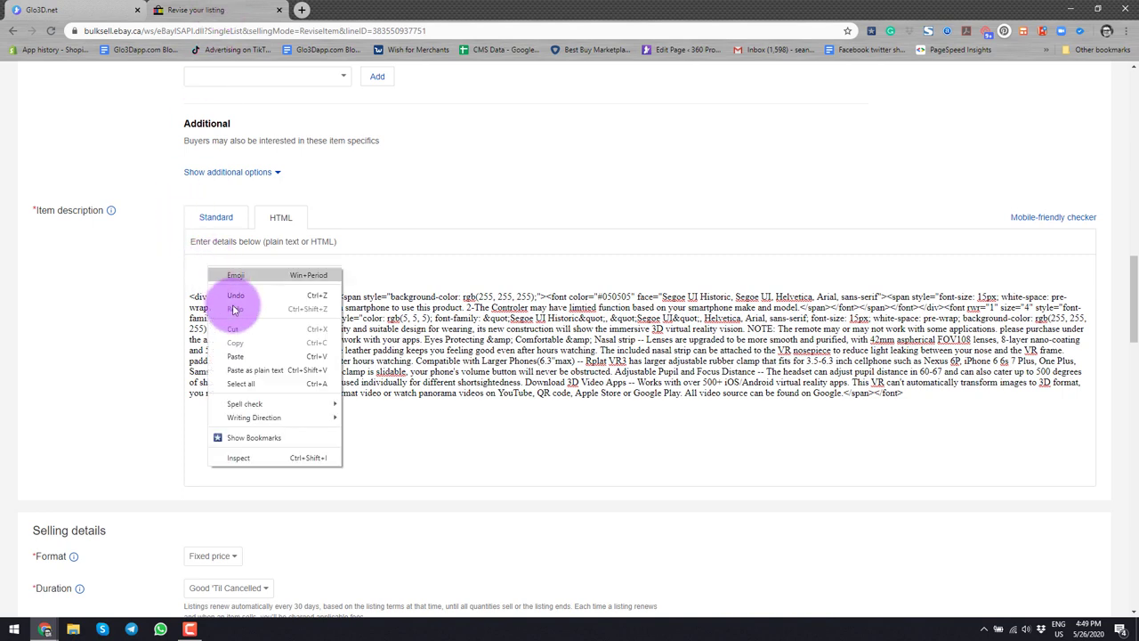
{"action": "left_click", "coordinate": [236, 356]}
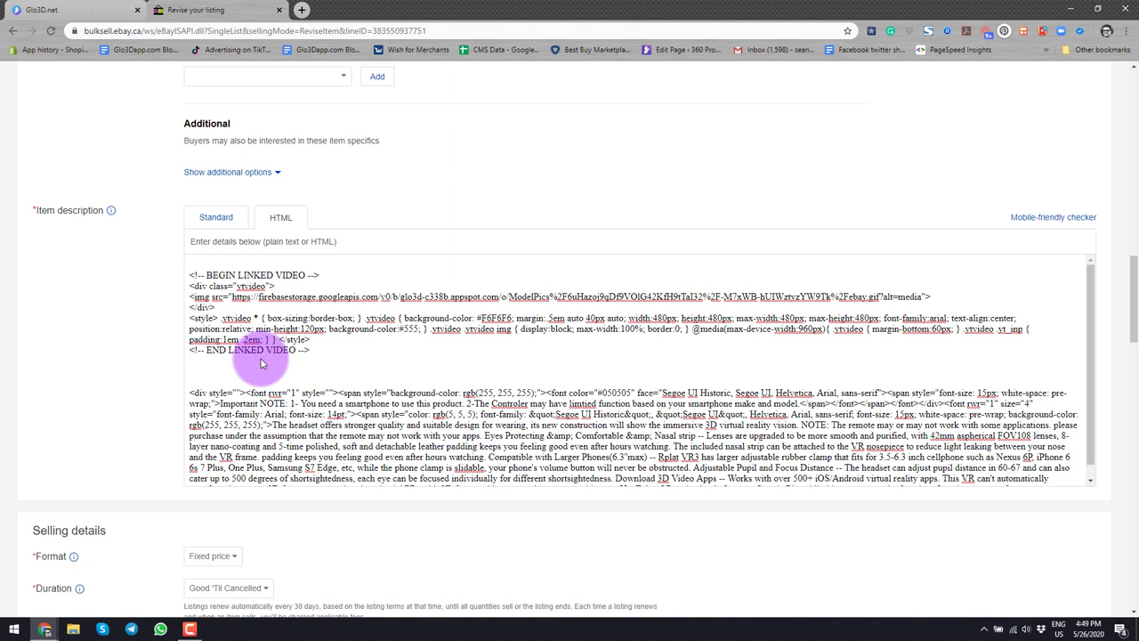
Preview the item description in Standard view and check the embedded VR headset image above the text.
{"action": "left_click", "coordinate": [207, 218]}
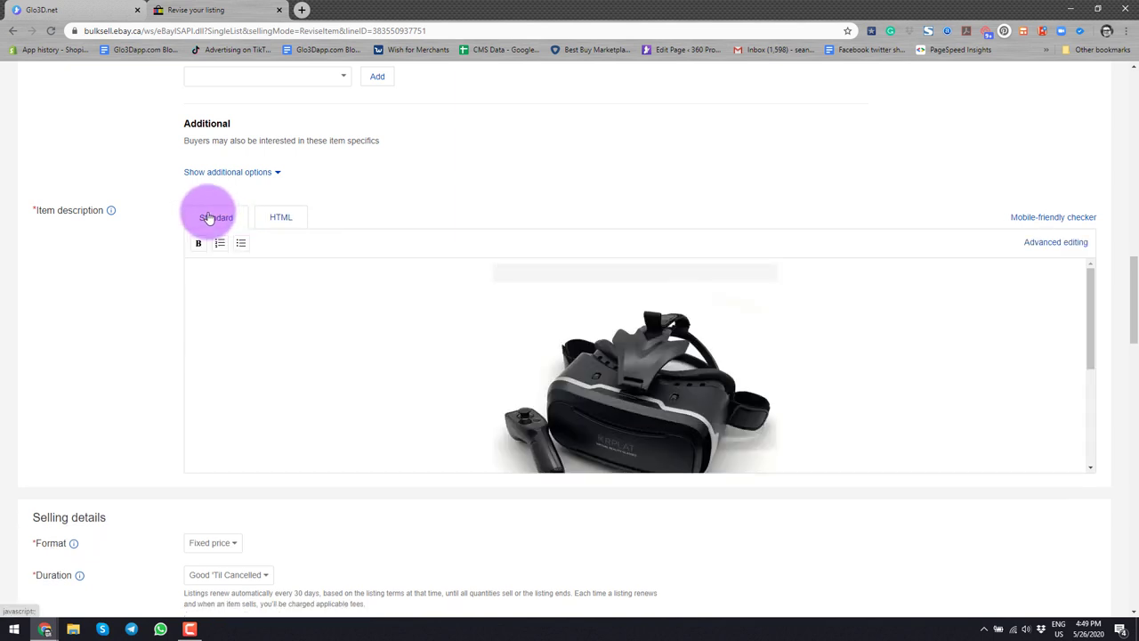
{"action": "scroll", "coordinate": [569, 377], "scroll_direction": "down", "scroll_amount": 3}
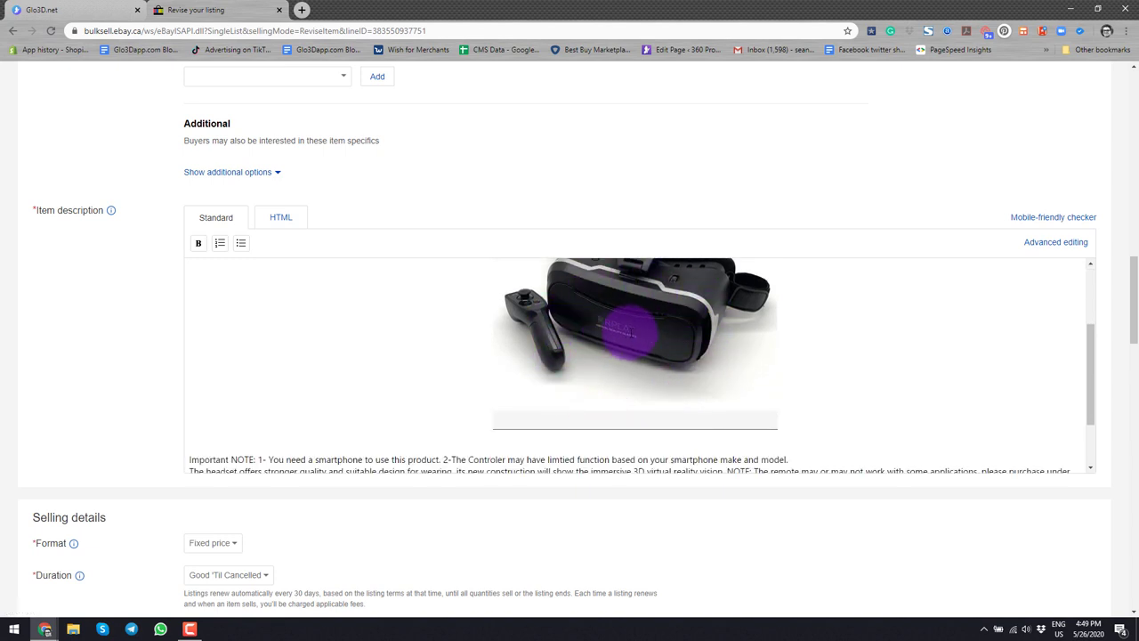
{"action": "scroll", "coordinate": [637, 378], "scroll_direction": "up", "scroll_amount": 1}
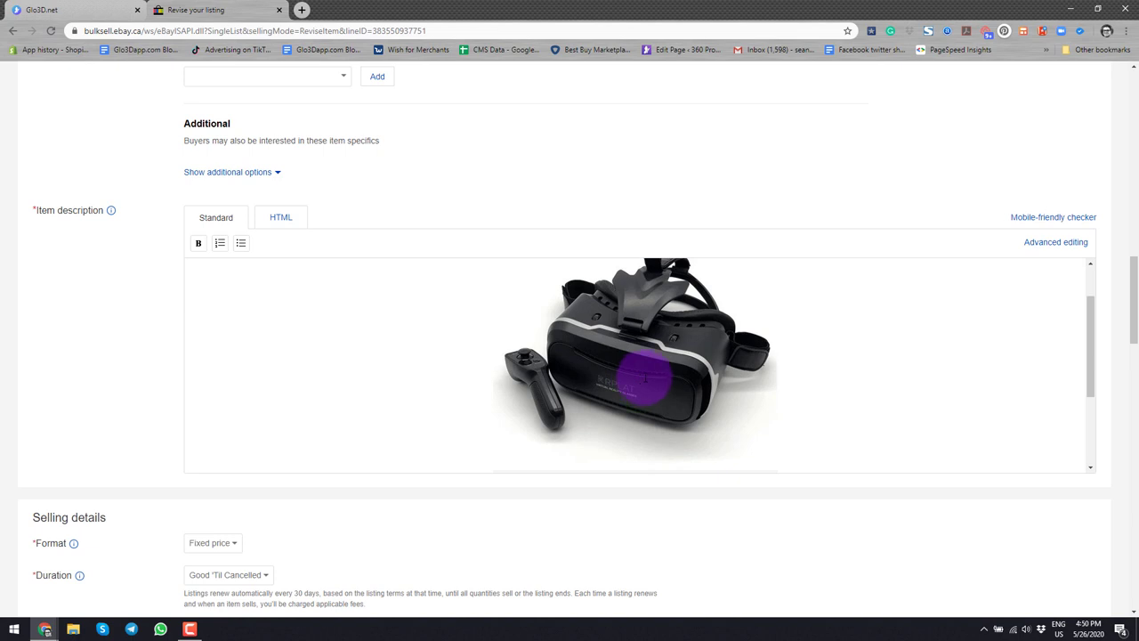
Submit the revised VR headset listing with its current shipping and promotion settings.
{"action": "scroll", "coordinate": [36, 415], "scroll_direction": "down", "scroll_amount": 14}
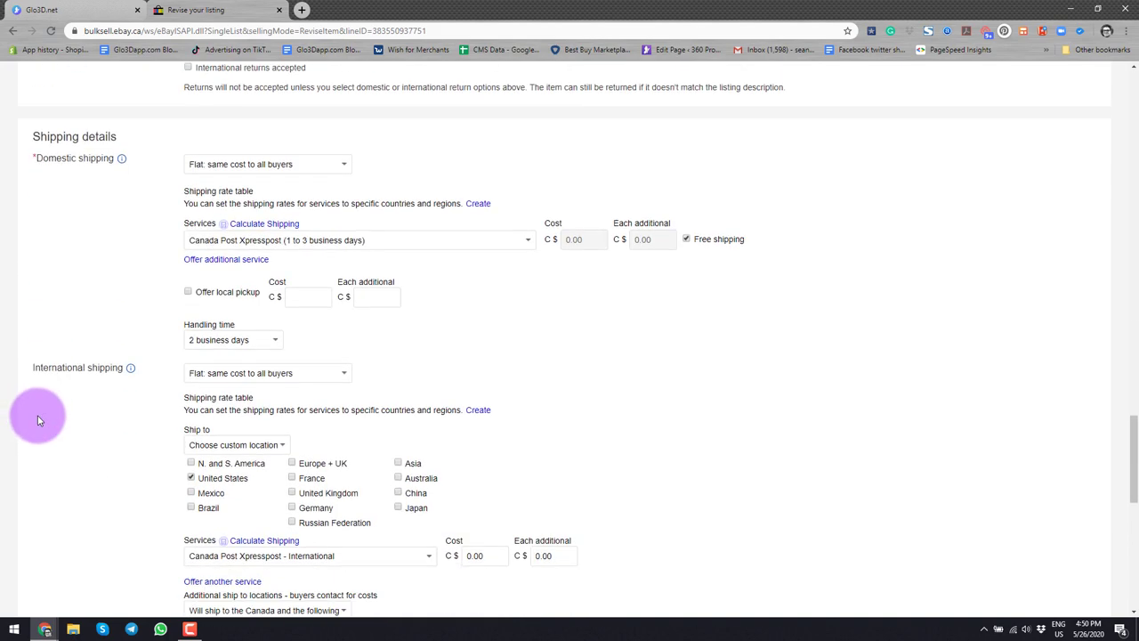
{"action": "scroll", "coordinate": [38, 420], "scroll_direction": "down", "scroll_amount": 10}
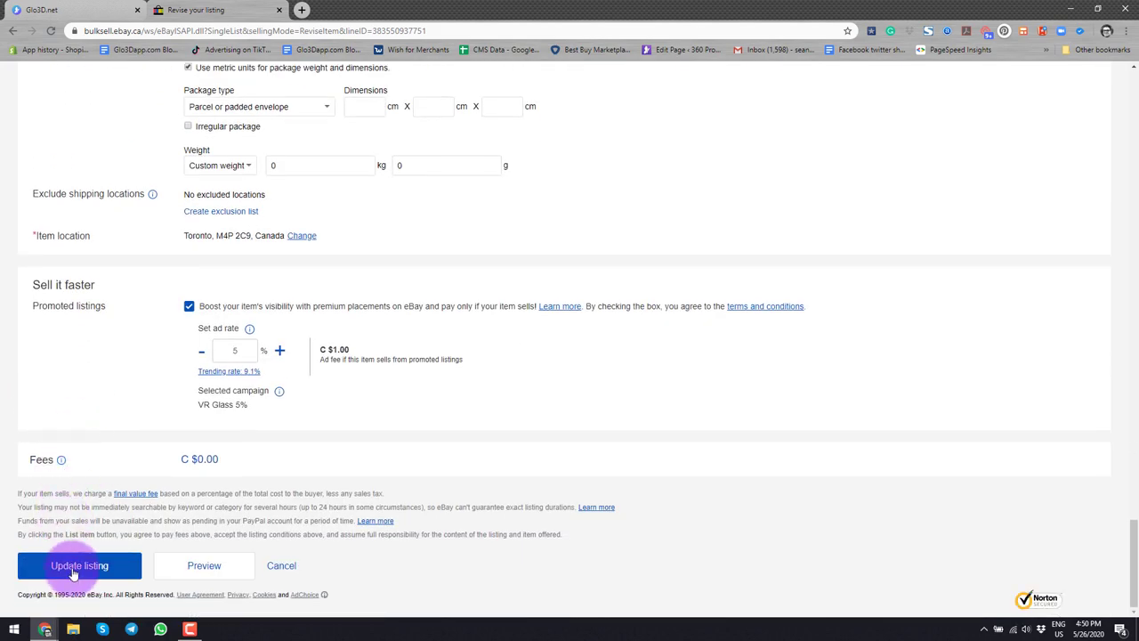
{"action": "left_click", "coordinate": [74, 572]}
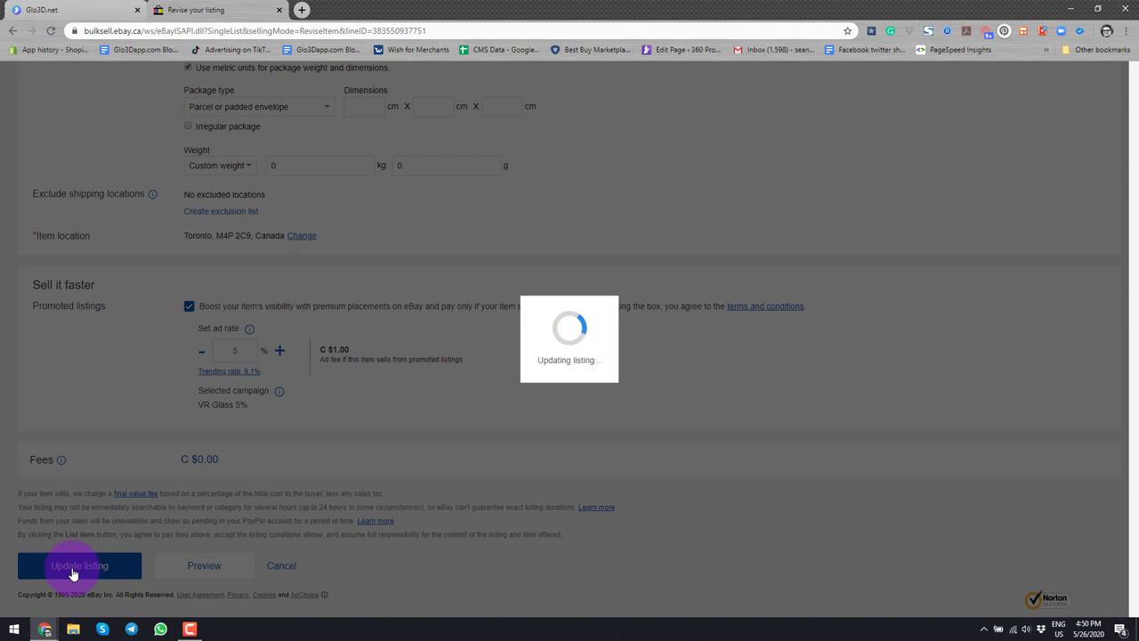
Open the updated VR headset listing and examine the embedded 360 image in its description.
{"action": "scroll", "coordinate": [423, 356], "scroll_direction": "down", "scroll_amount": 1}
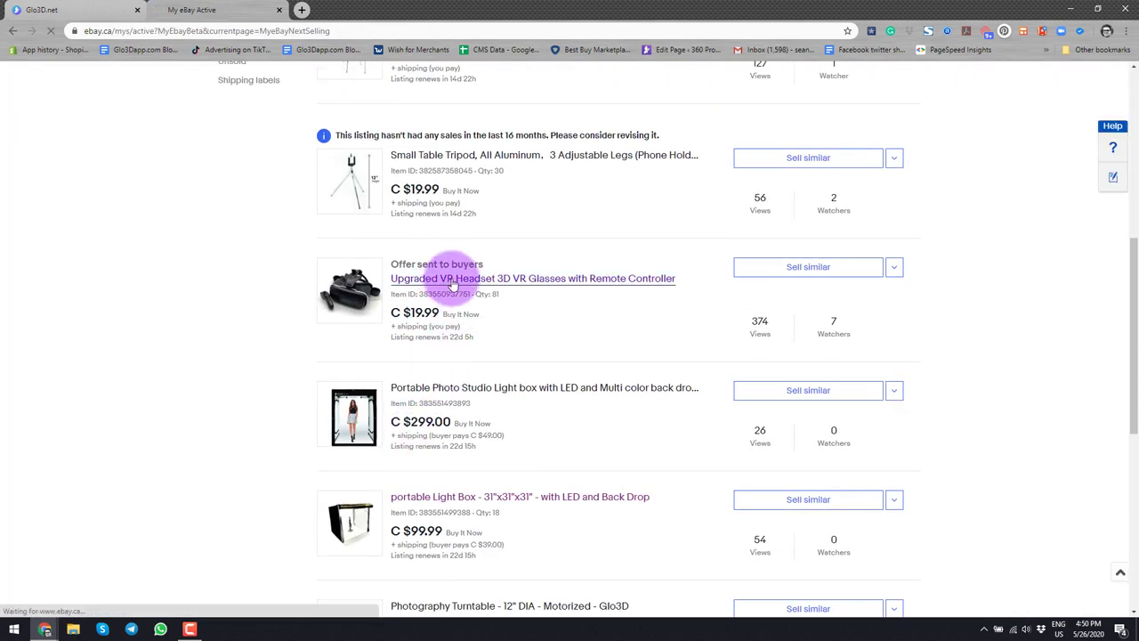
{"action": "left_click", "coordinate": [452, 283]}
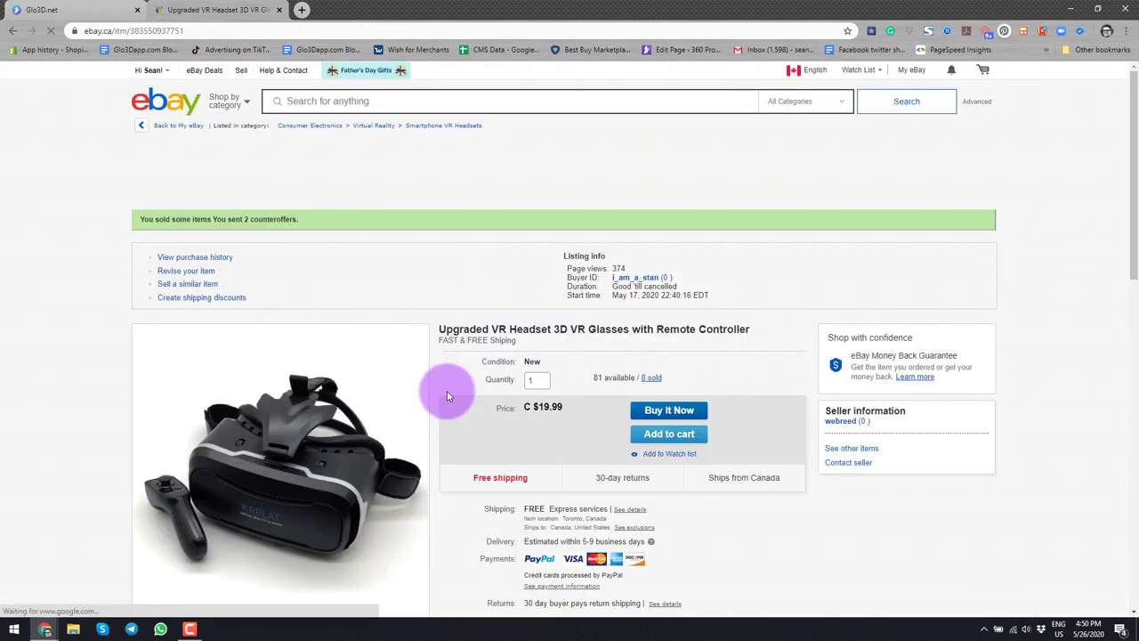
{"action": "scroll", "coordinate": [439, 441], "scroll_direction": "down", "scroll_amount": 4}
{"action": "scroll", "coordinate": [439, 441], "scroll_direction": "down", "scroll_amount": 4}
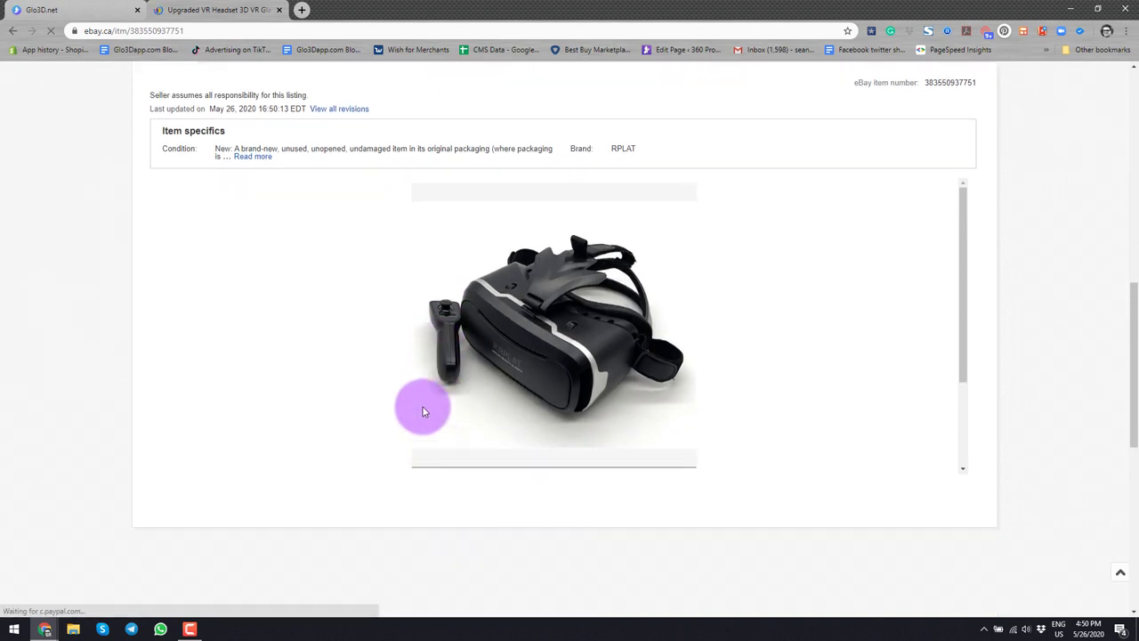